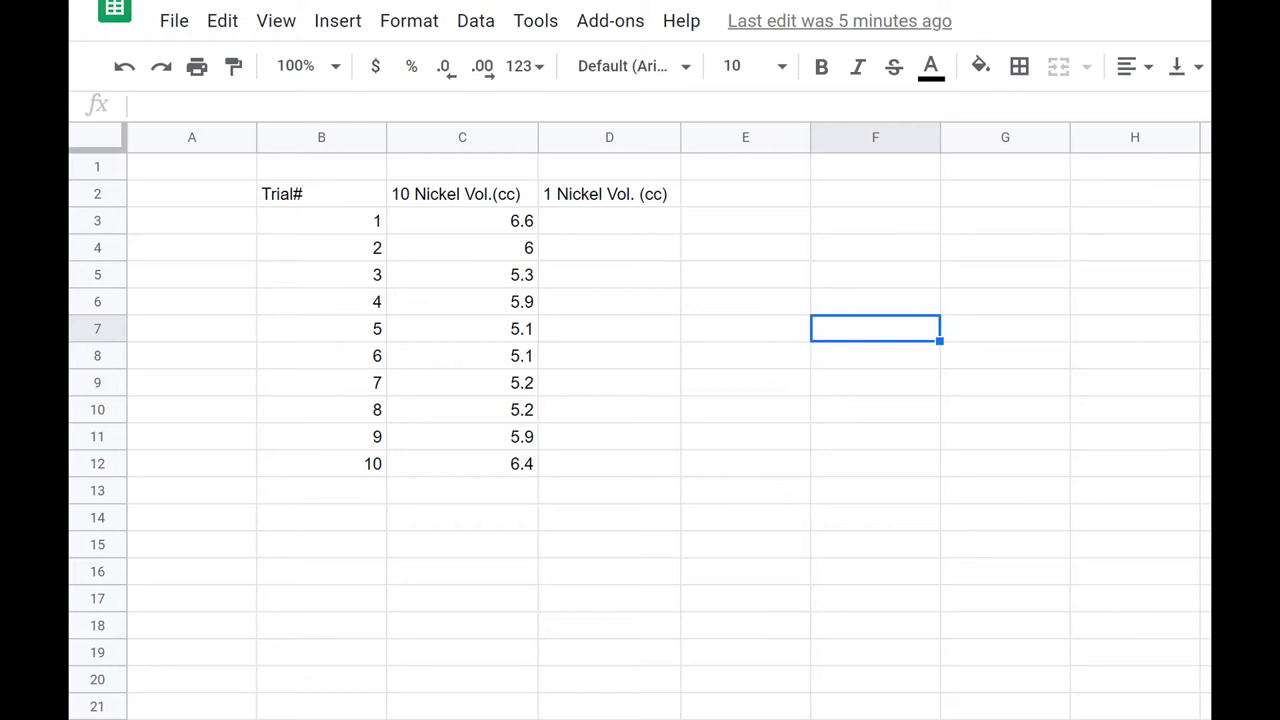
Check trial 1's 10-nickel volume in C3, then select D3 under 1 Nickel Vol. (cc).
{"action": "left_click", "coordinate": [486, 226]}
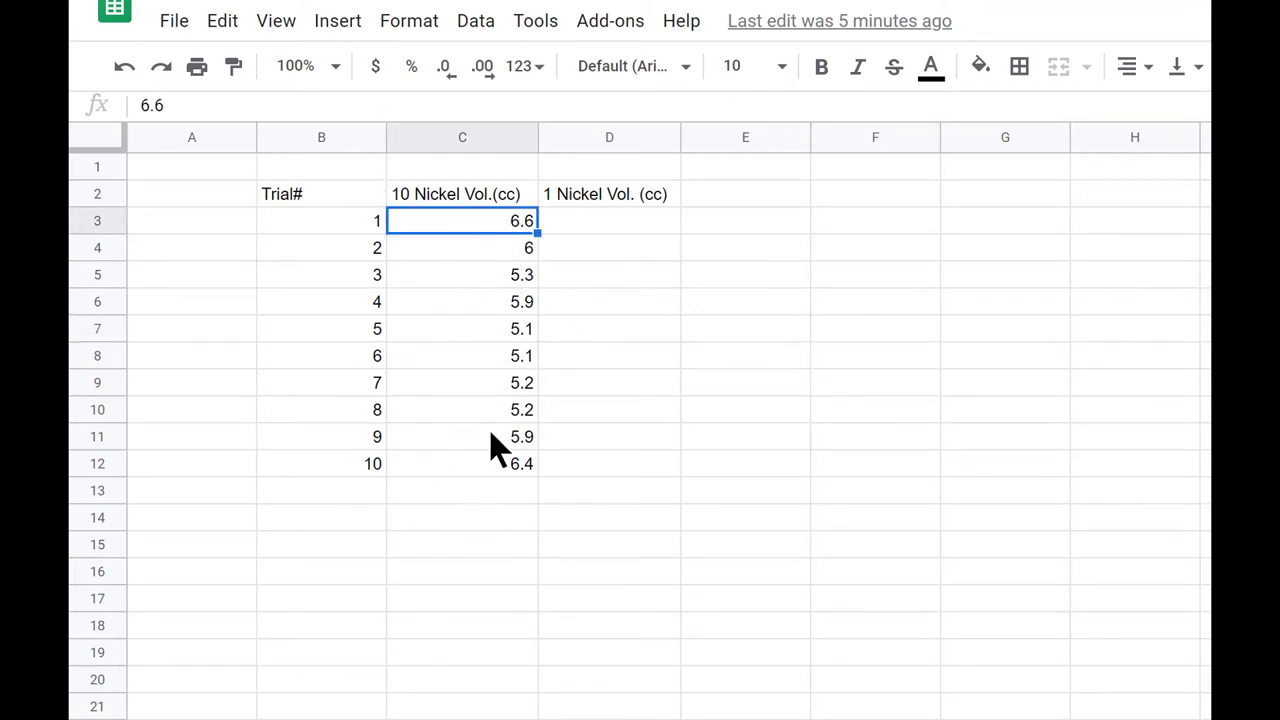
{"action": "left_click", "coordinate": [606, 226]}
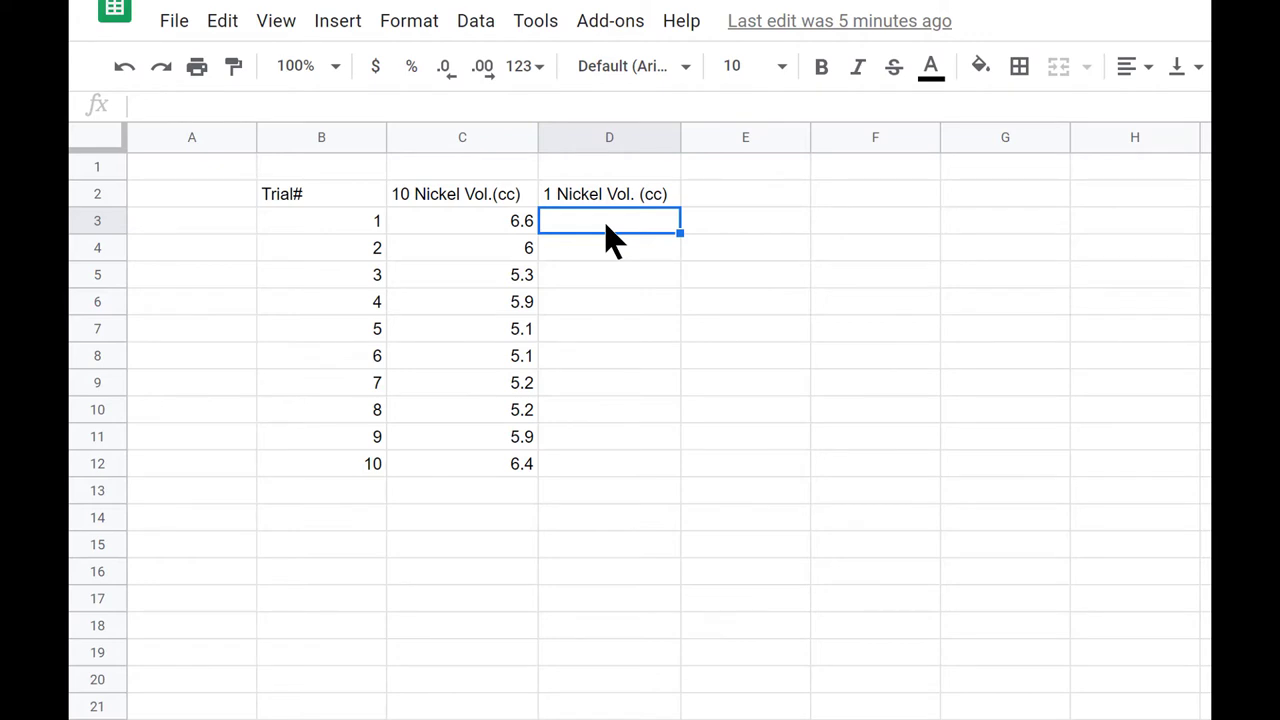
Enter =C3/10 in D3 to get trial 1's single-nickel volume.
{"action": "type", "text": "="}
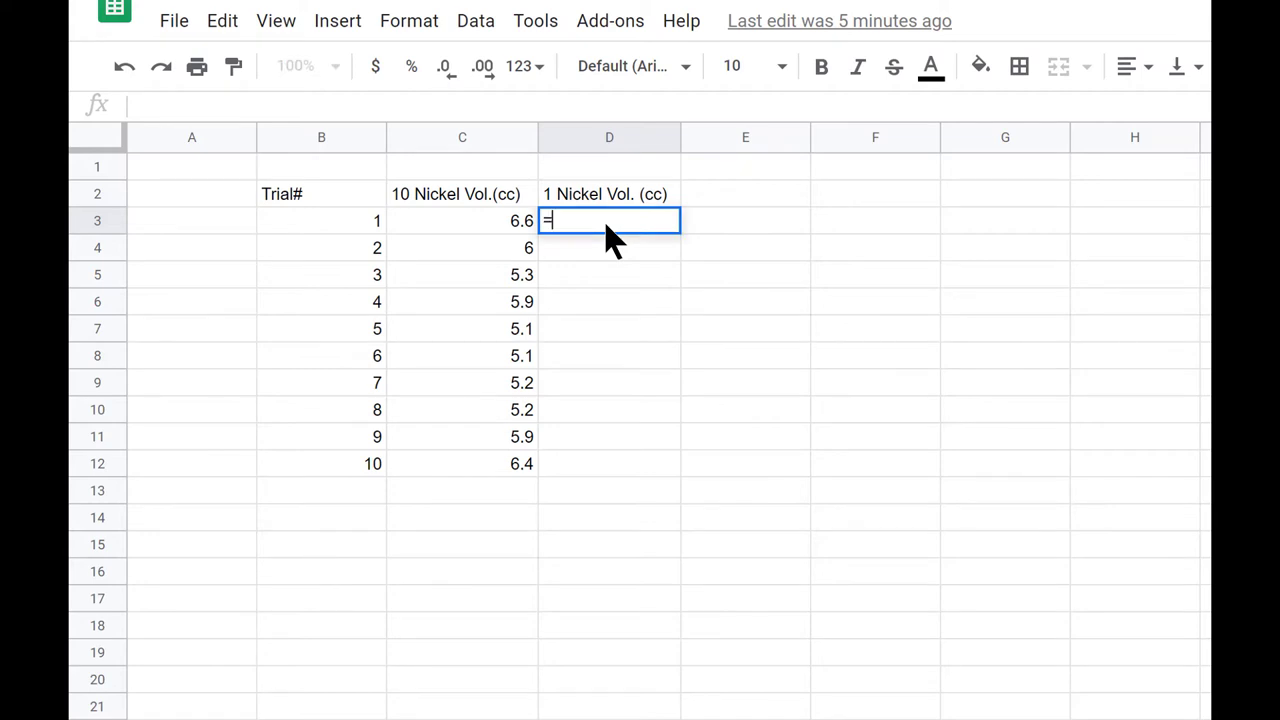
{"action": "left_click", "coordinate": [507, 240]}
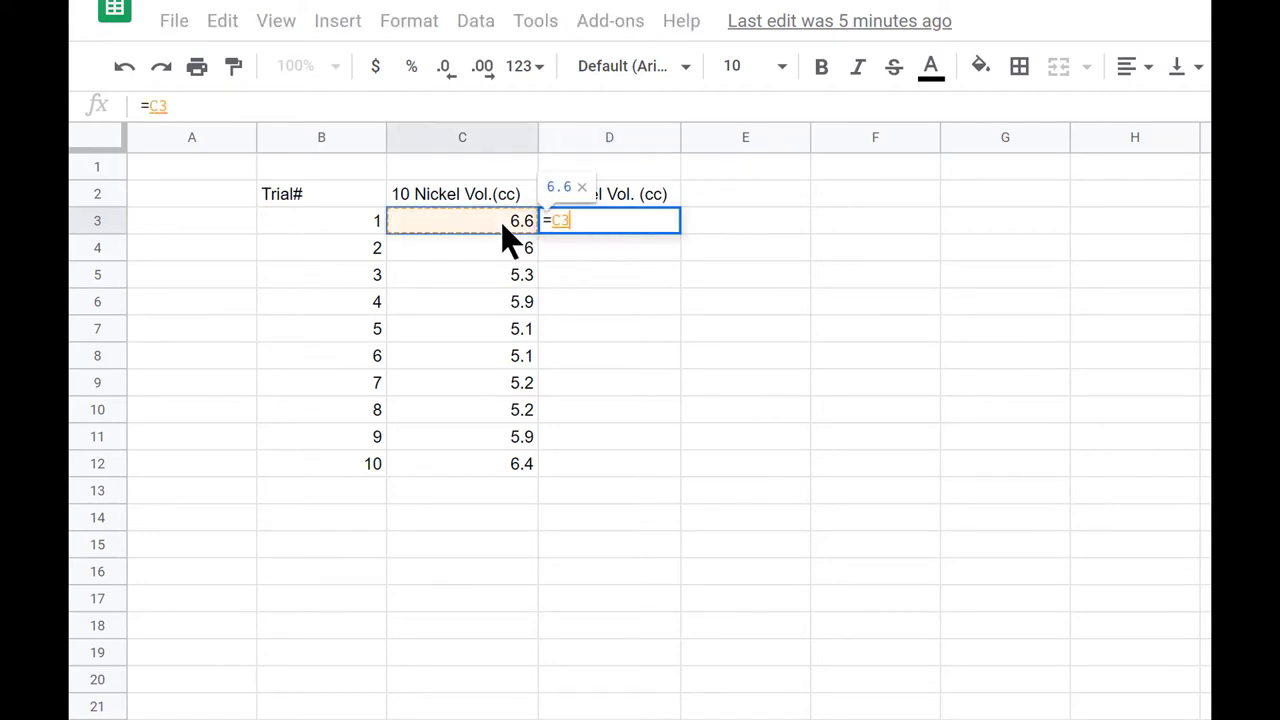
{"action": "type", "text": "/10"}
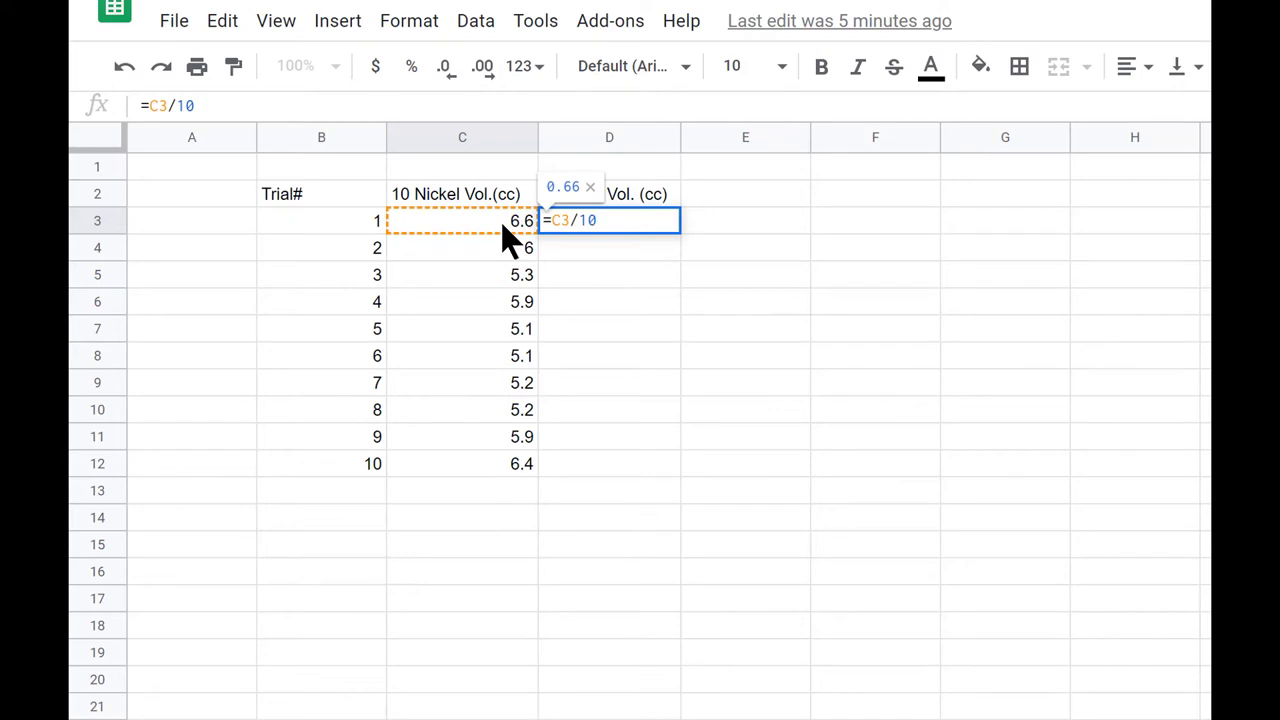
{"action": "key", "text": "Return"}
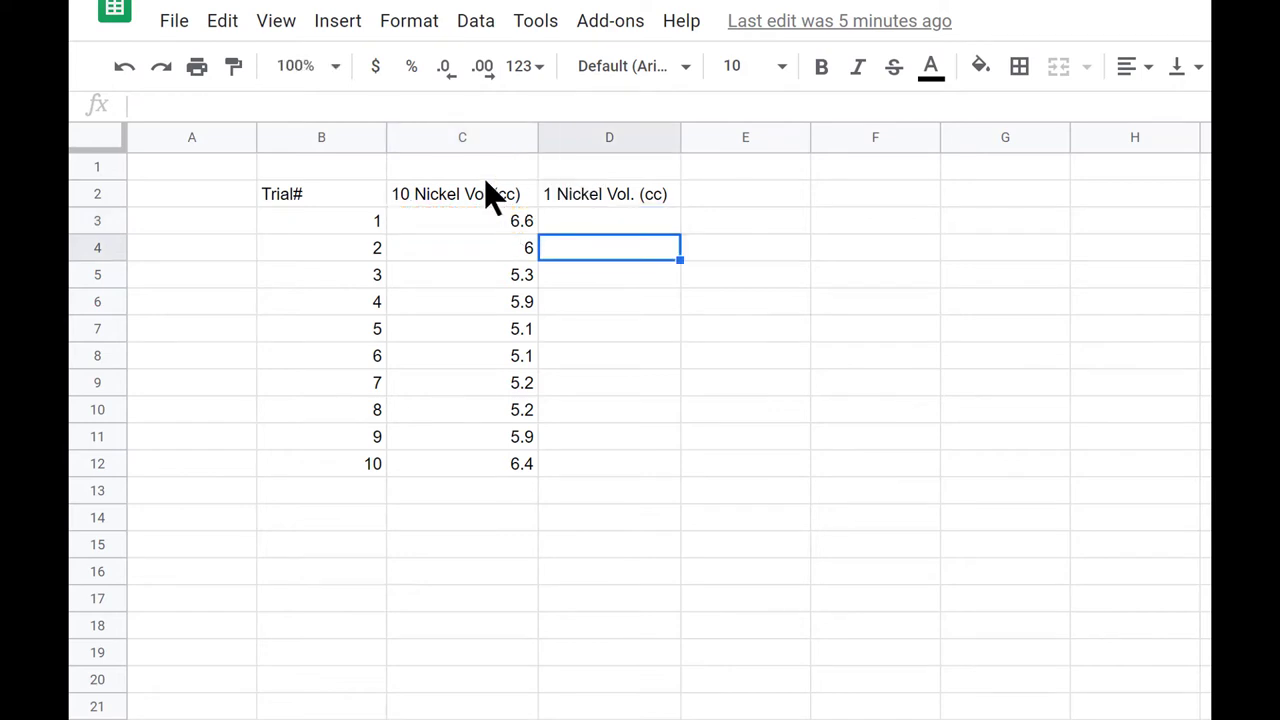
{"action": "left_click", "coordinate": [651, 225]}
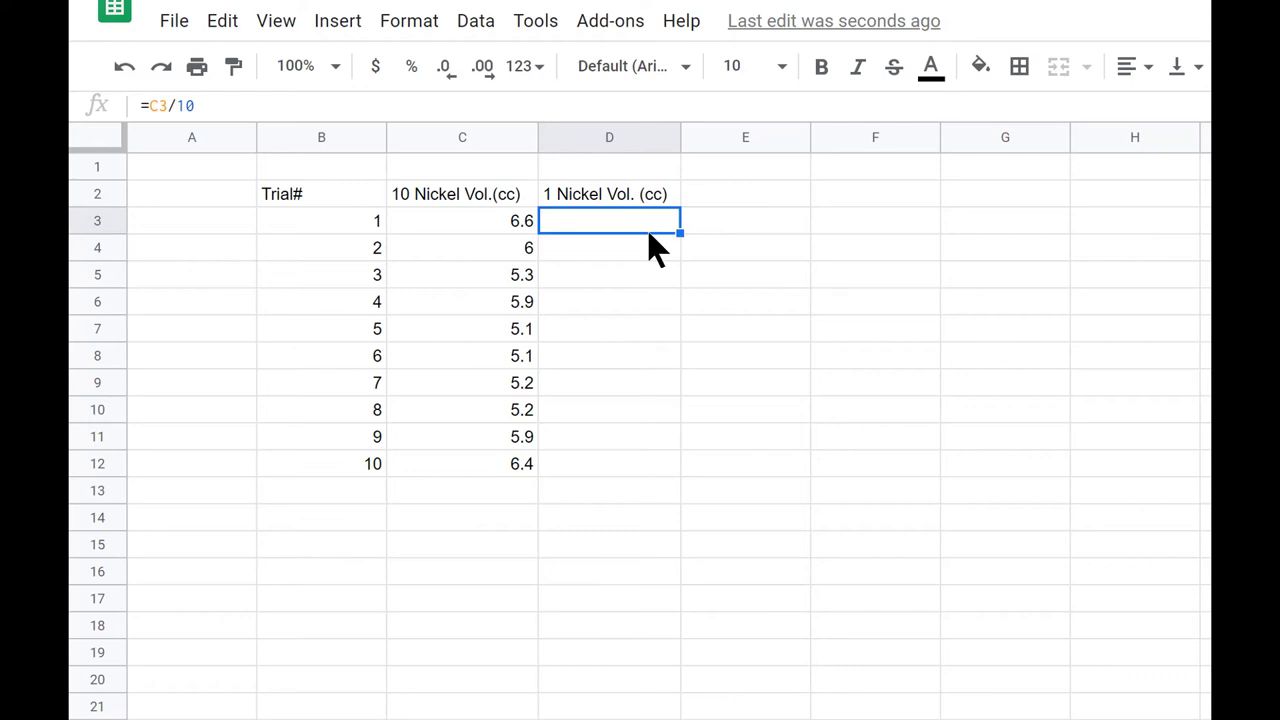
{"action": "key", "text": "Return"}
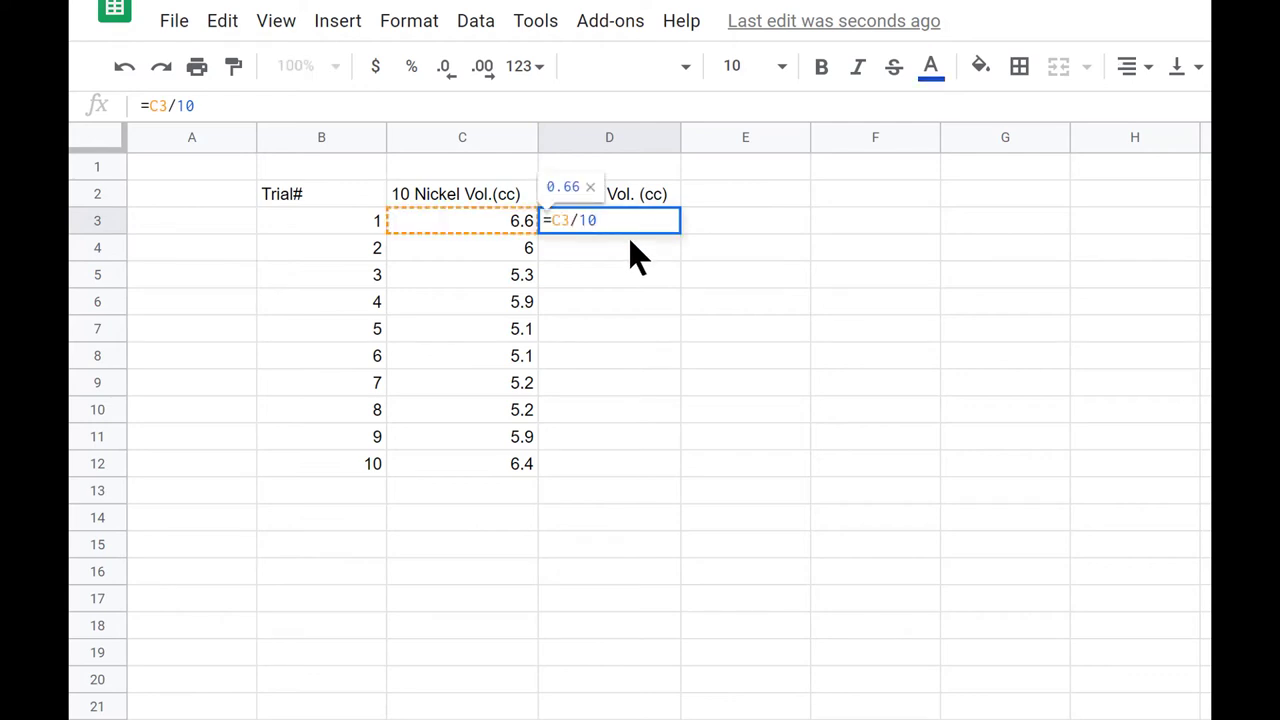
{"action": "key", "text": "Return"}
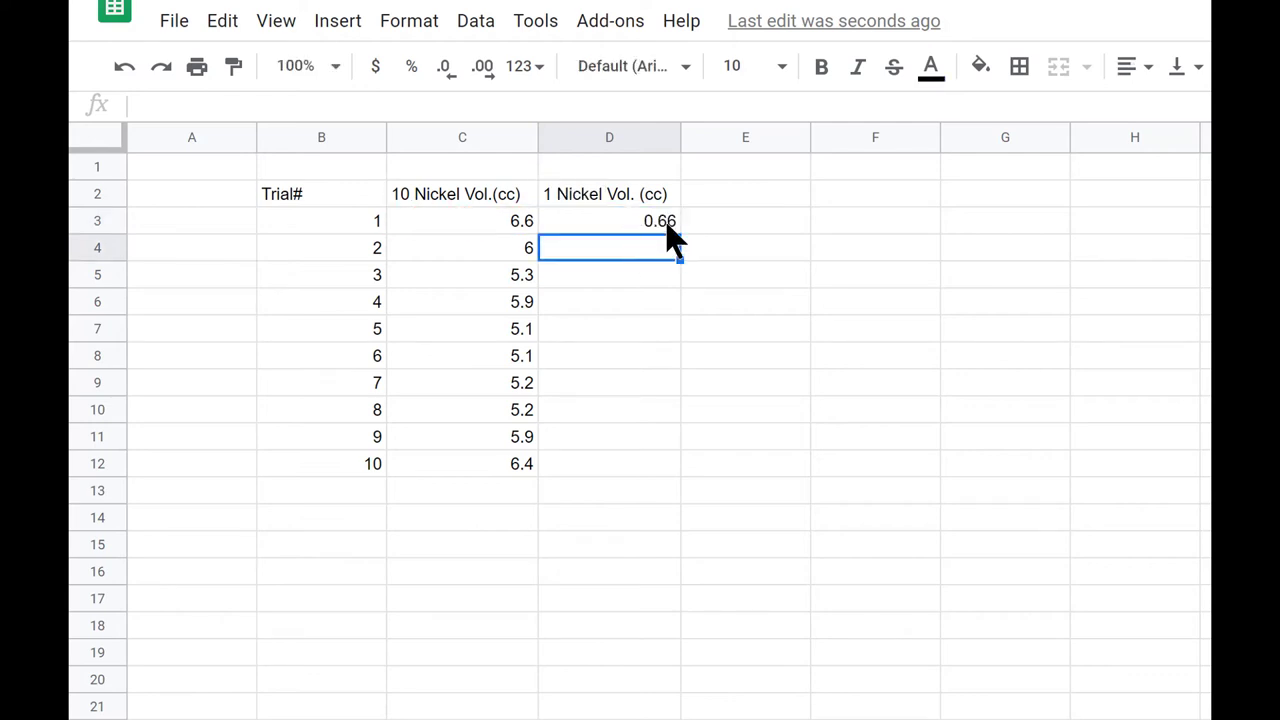
Copy D3's formula down through D12 for all ten trials.
{"action": "left_click", "coordinate": [668, 224]}
{"action": "left_click_drag", "start_coordinate": [683, 230], "coordinate": [657, 460]}
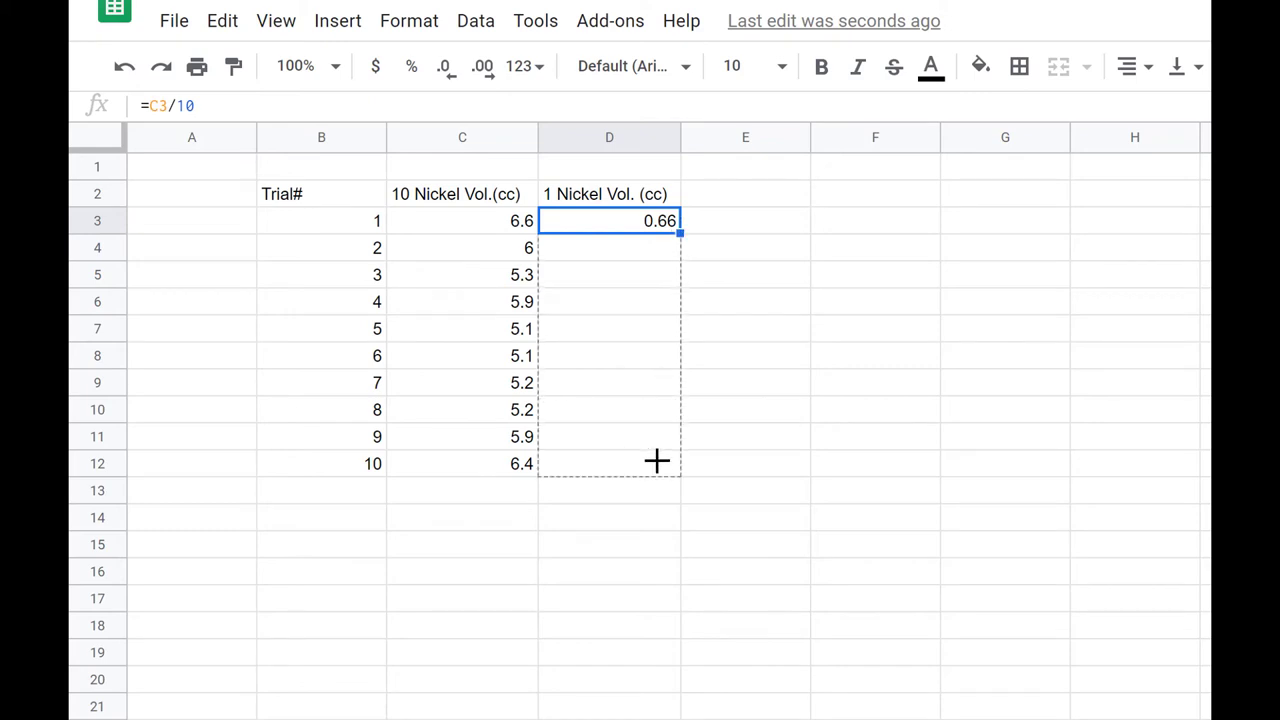
{"action": "left_click_drag", "start_coordinate": [657, 461], "coordinate": [659, 464]}
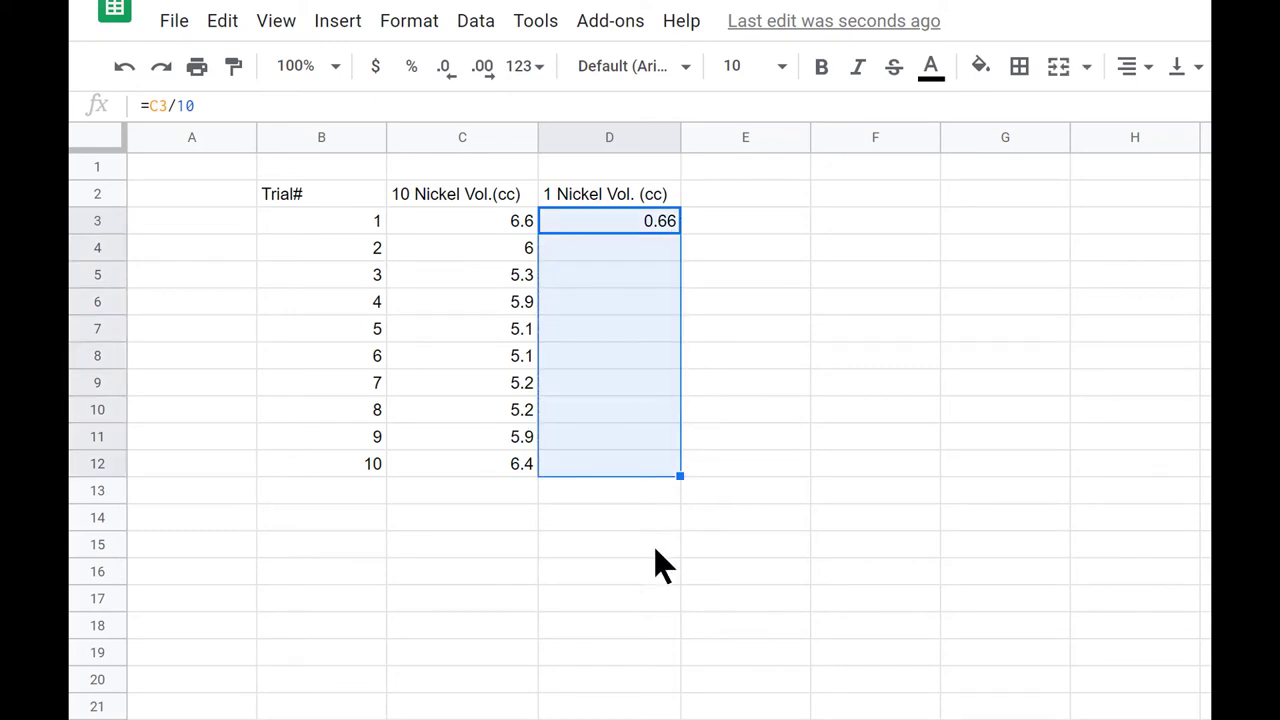
{"action": "key", "text": "Return"}
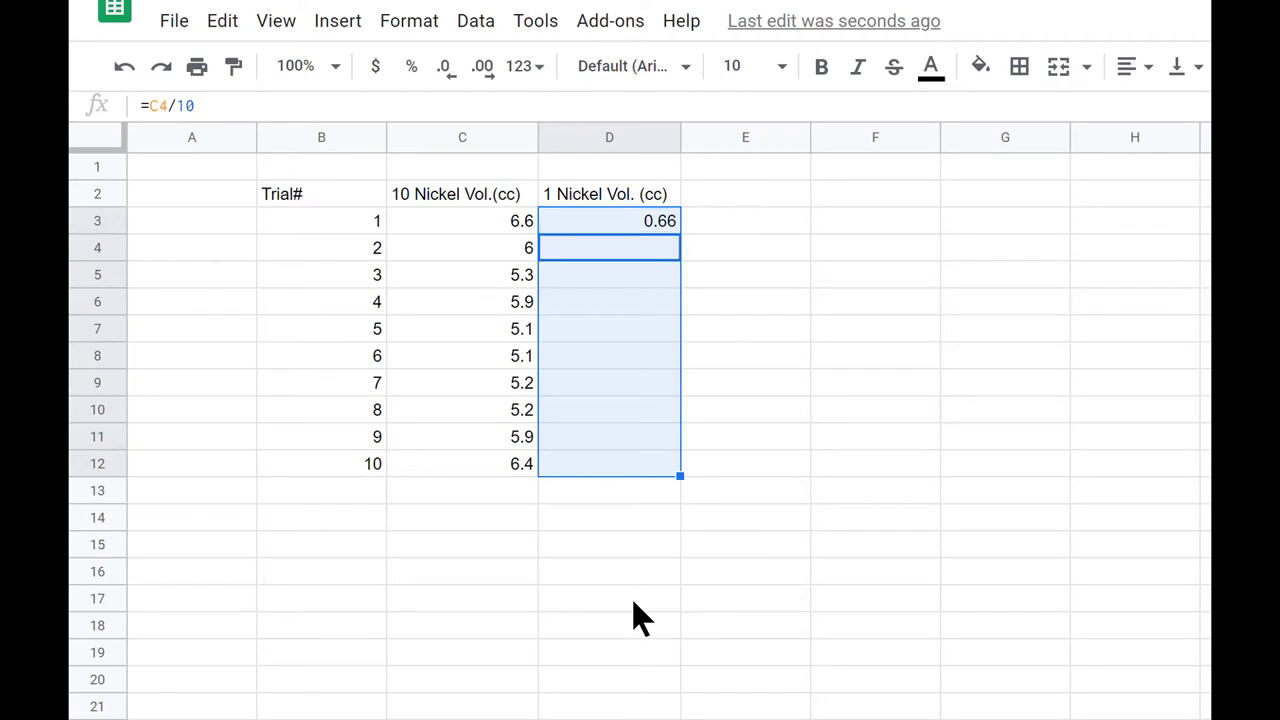
{"action": "left_click", "coordinate": [790, 603]}
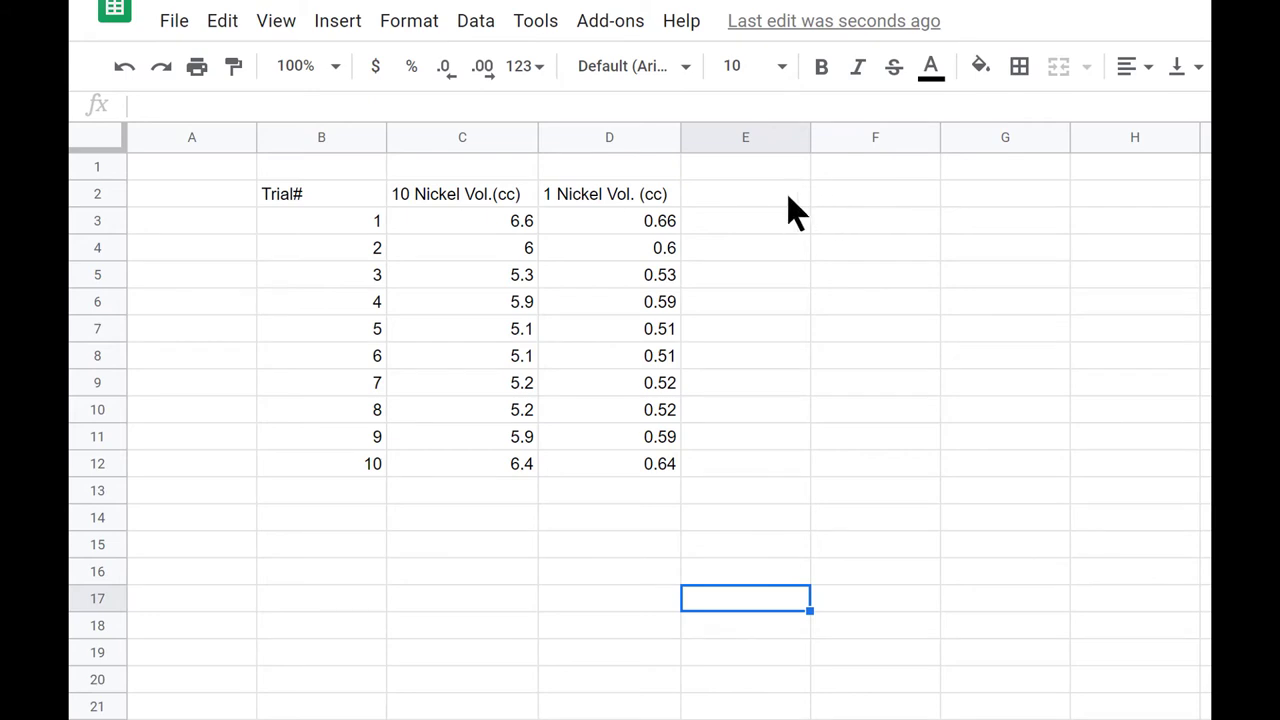
Type the labels 'mean' in F2 and 'stdev' in F3.
{"action": "left_click", "coordinate": [848, 197]}
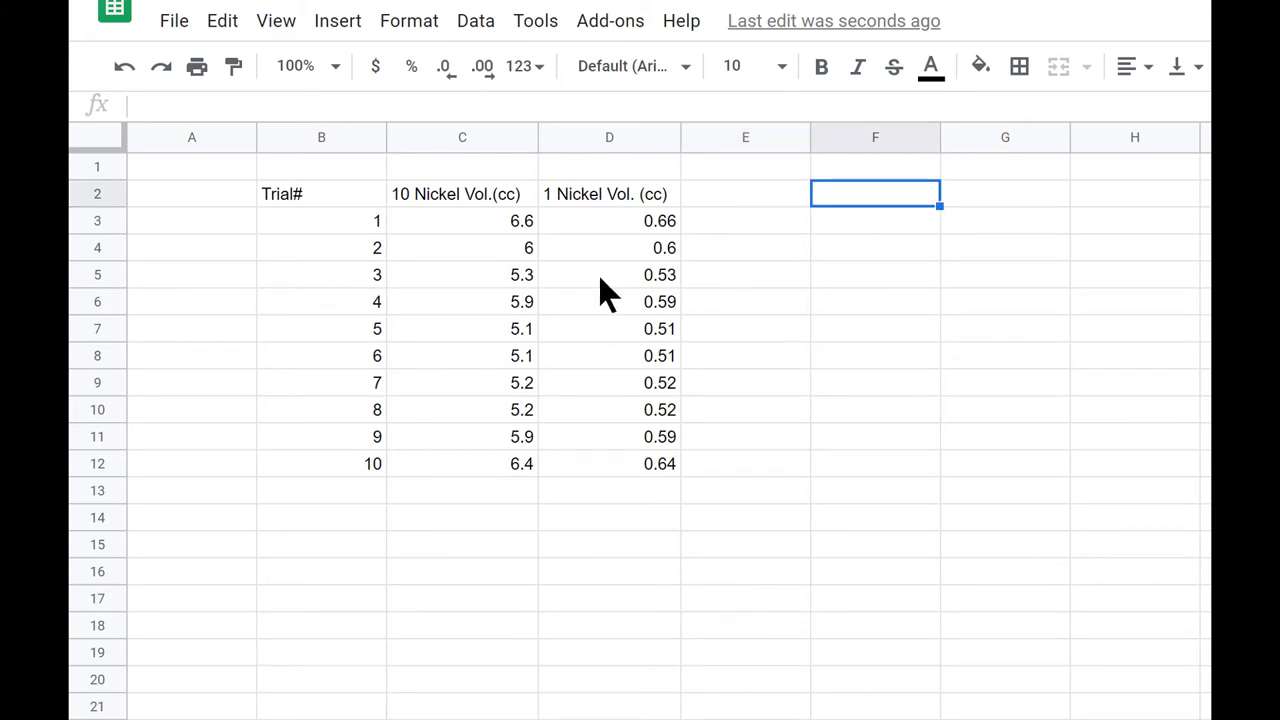
{"action": "type", "text": ",eam"}
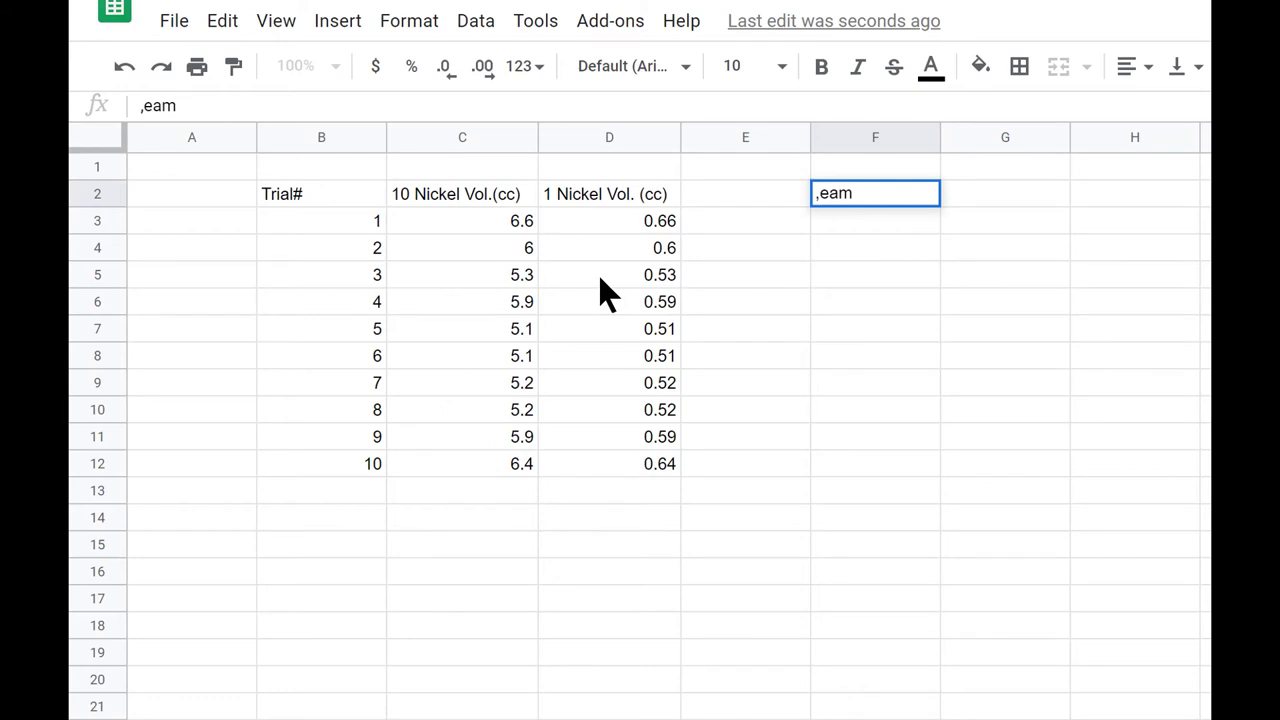
{"action": "key", "text": "BackSpace"}
{"action": "key", "text": "BackSpace"}
{"action": "key", "text": "BackSpace"}
{"action": "type", "text": "mean"}
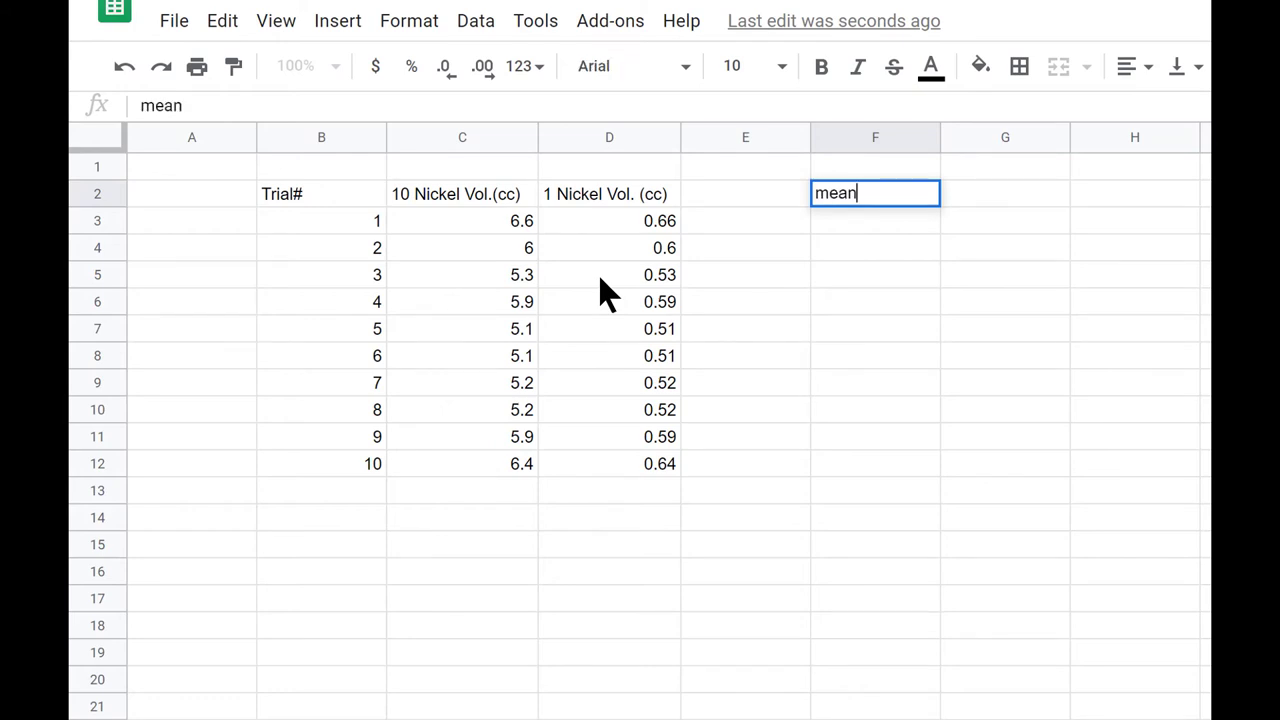
{"action": "key", "text": "Left"}
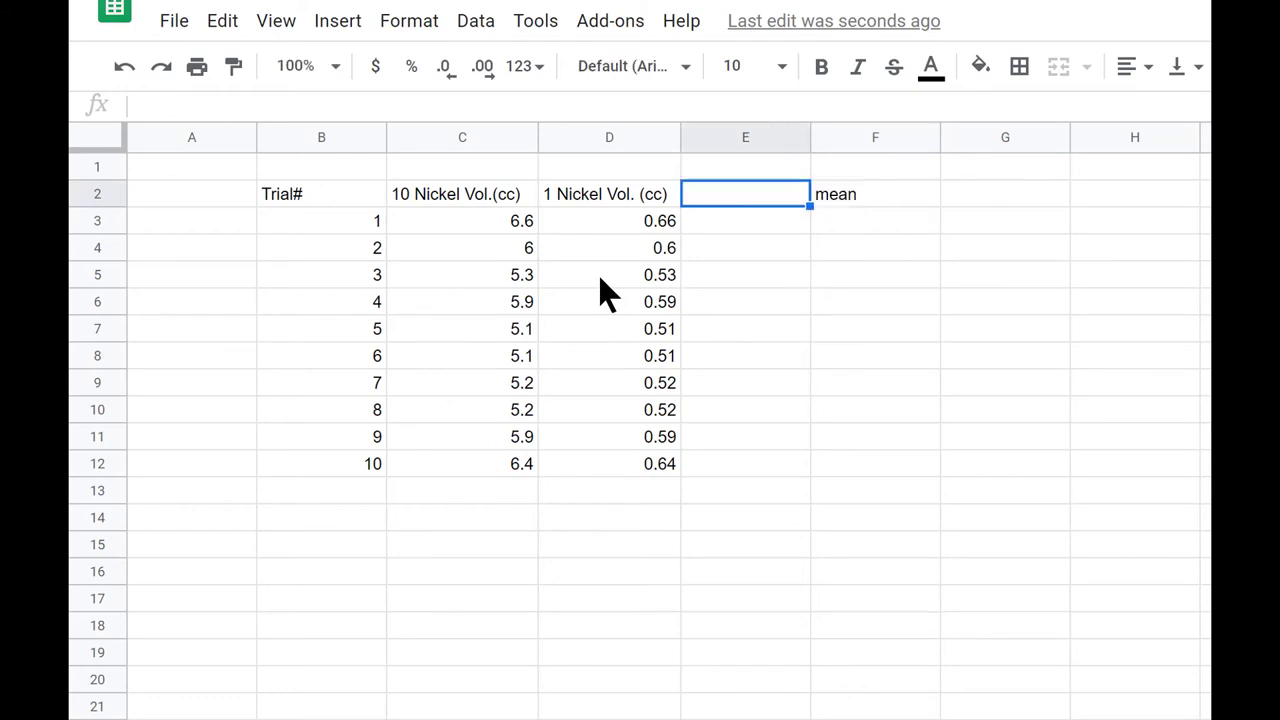
{"action": "key", "text": "Right"}
{"action": "key", "text": "Down"}
{"action": "type", "text": "st"}
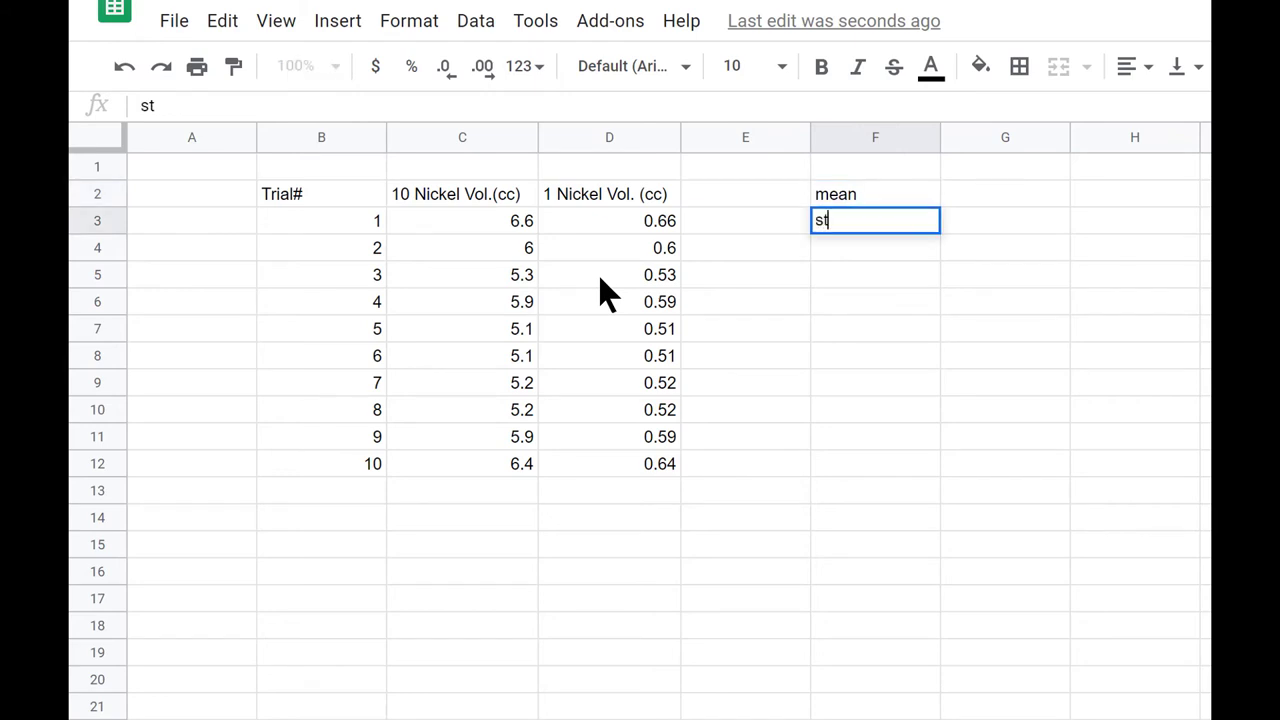
{"action": "type", "text": "dev"}
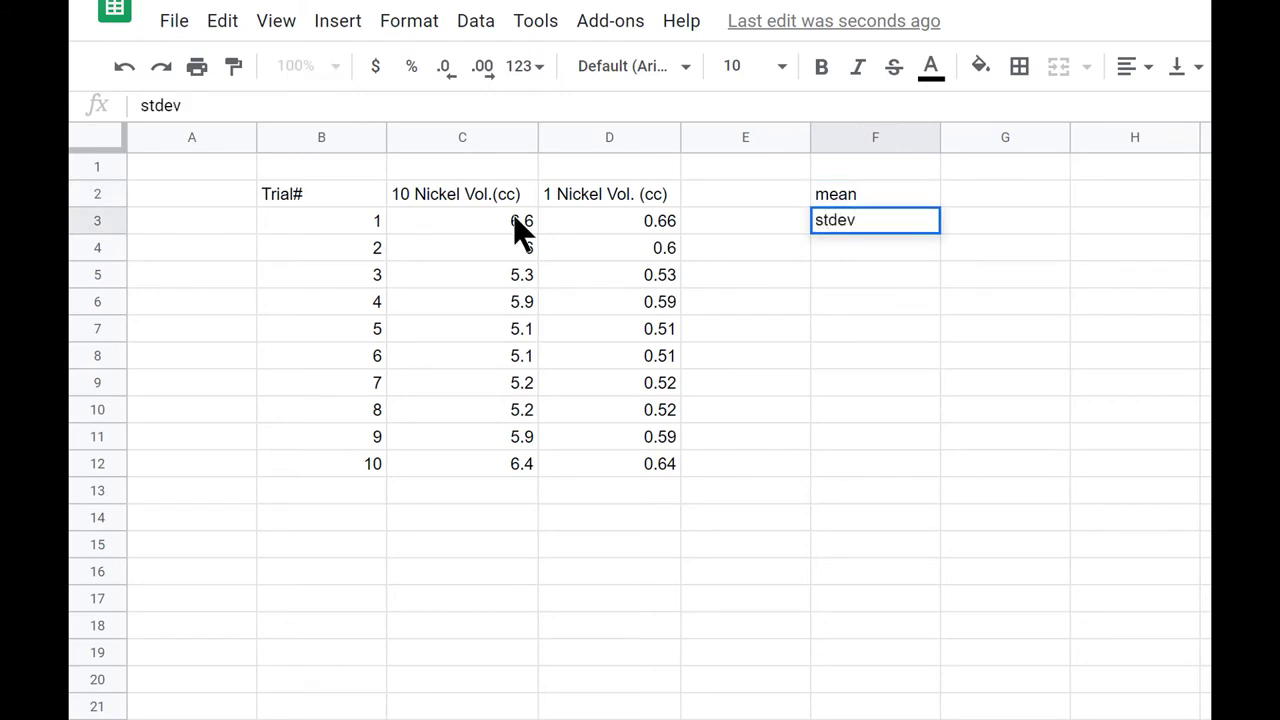
Enter =AVERAGE(D3:D12) in G2, giving a mean of 0.567.
{"action": "left_click", "coordinate": [982, 201]}
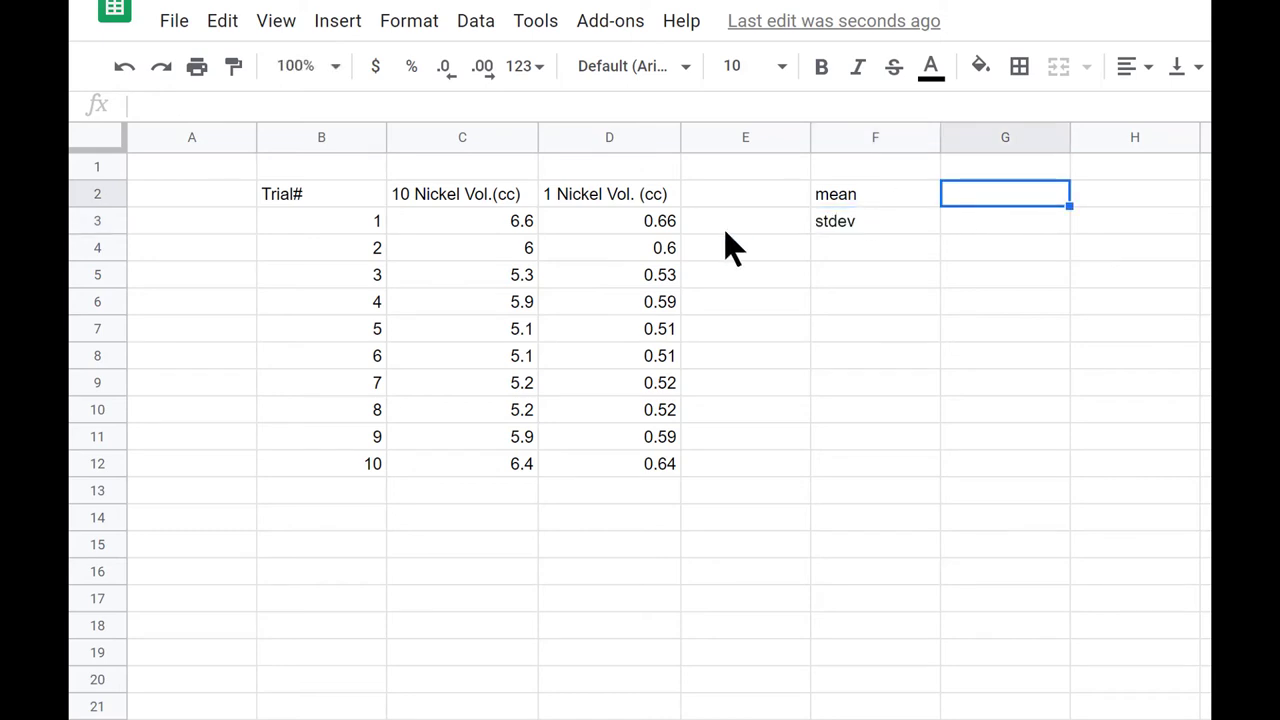
{"action": "type", "text": "=aver"}
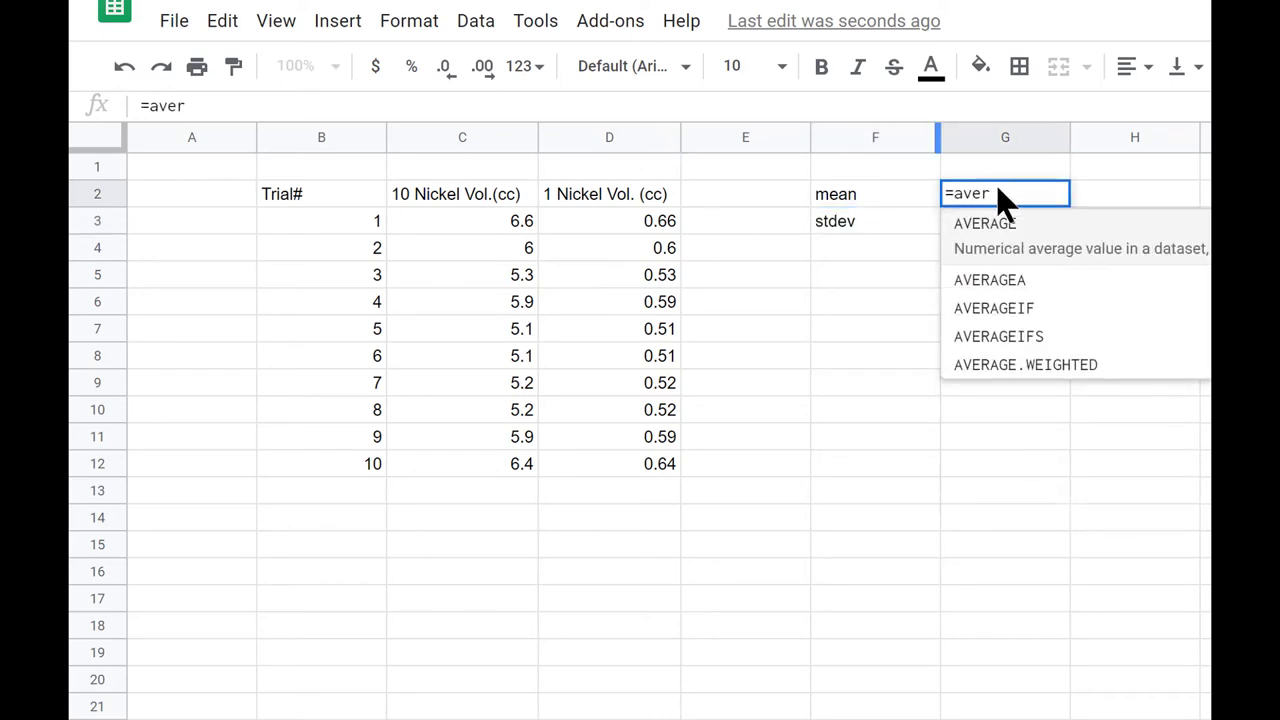
{"action": "left_click", "coordinate": [974, 246]}
{"action": "left_click_drag", "start_coordinate": [672, 232], "coordinate": [668, 483]}
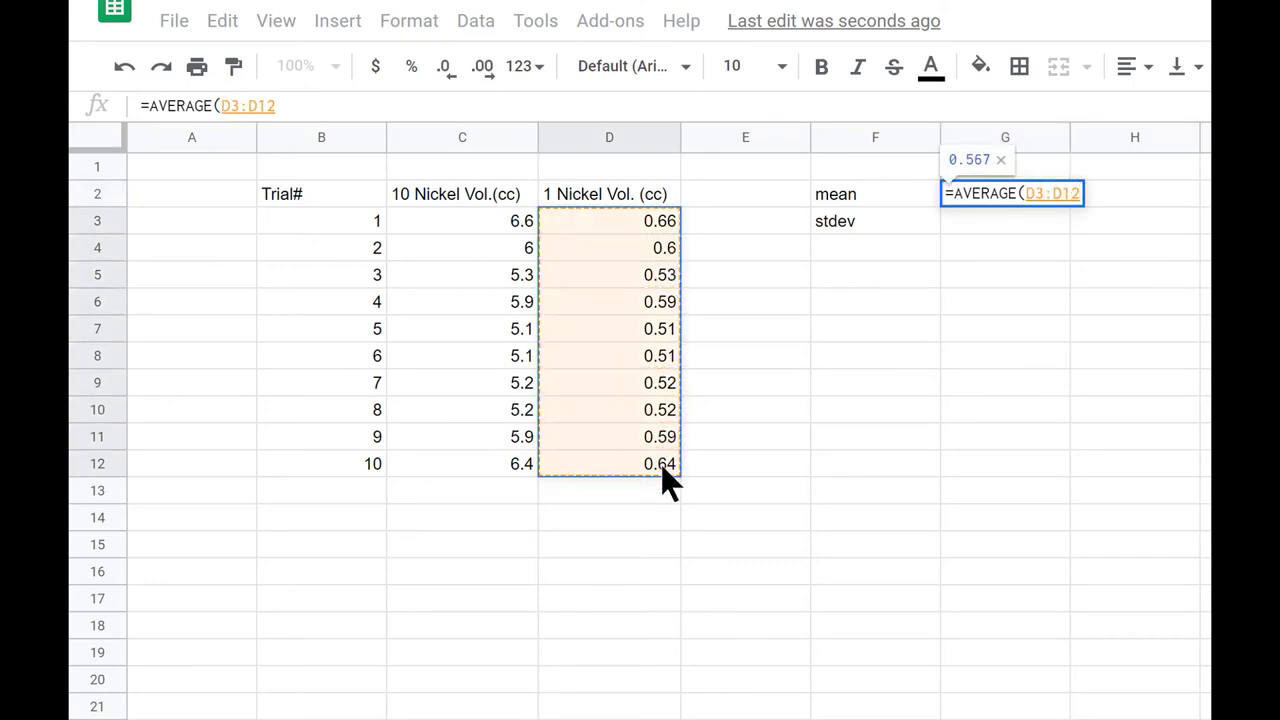
{"action": "key", "text": "Return"}
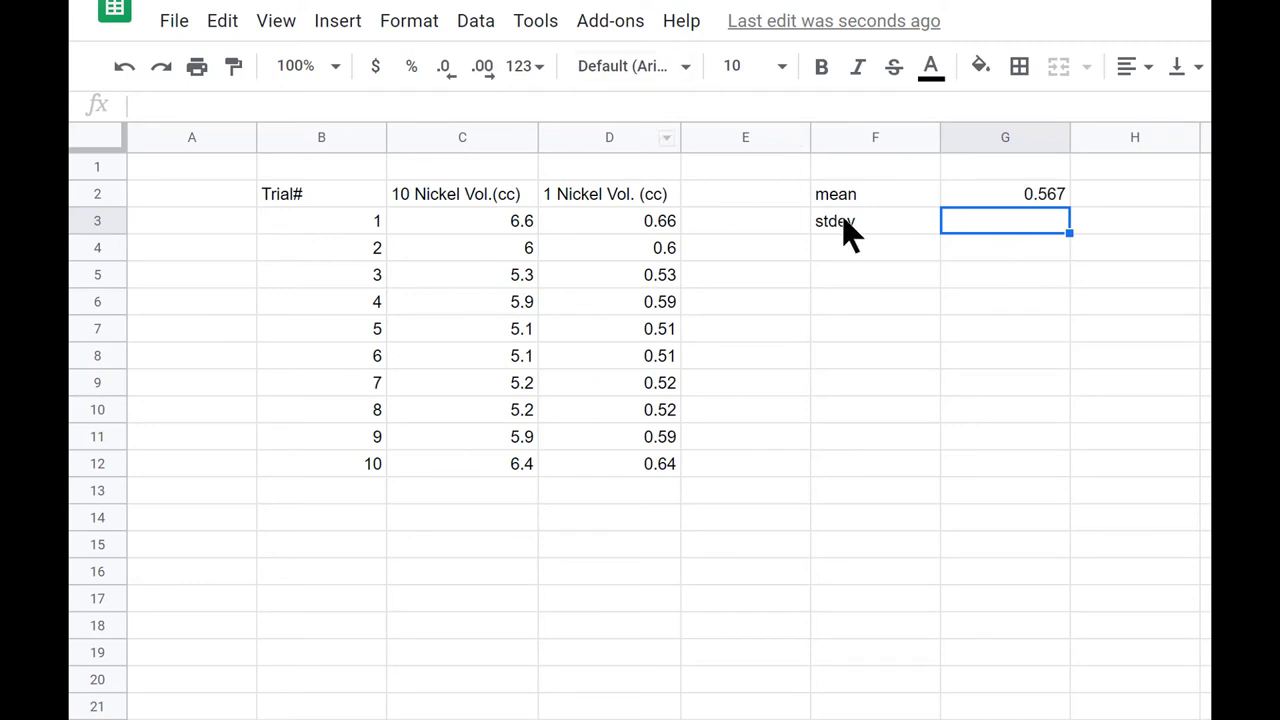
Enter =STDEV.S(D3:D12) in G3, giving 0.0561842208.
{"action": "left_click", "coordinate": [489, 108]}
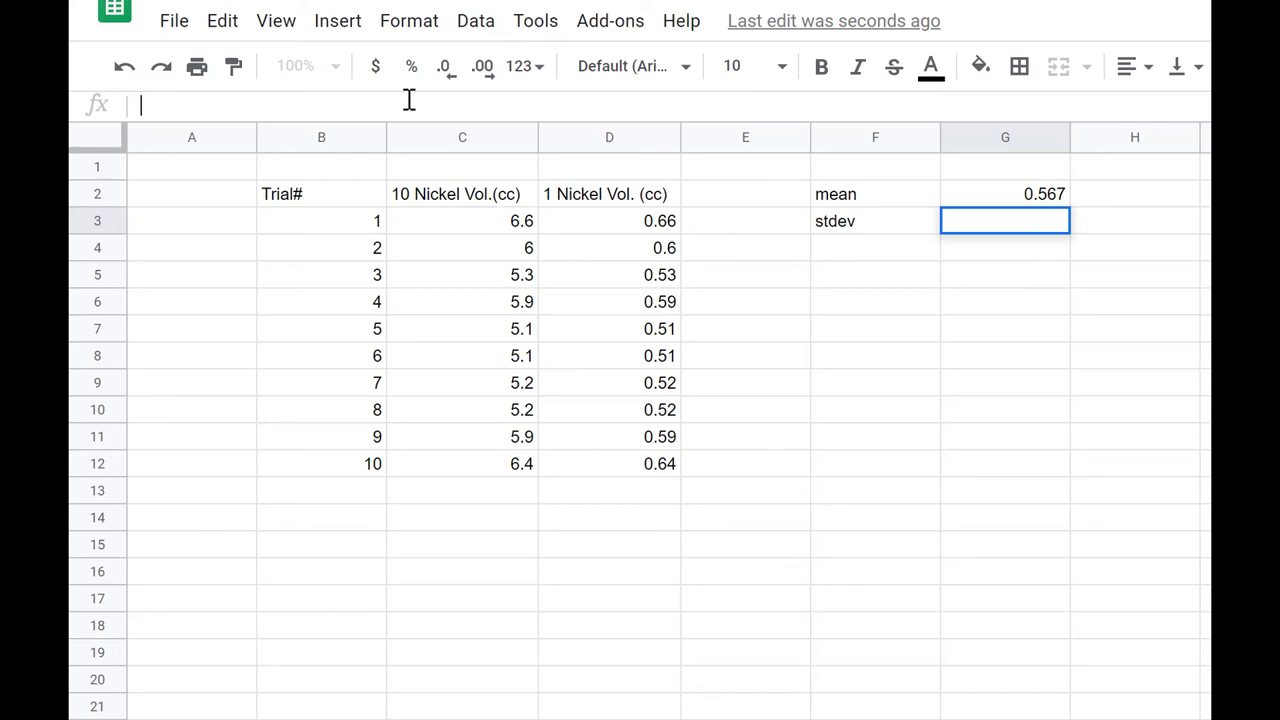
{"action": "type", "text": "sta"}
{"action": "key", "text": "BackSpace"}
{"action": "key", "text": "BackSpace"}
{"action": "key", "text": "BackSpace"}
{"action": "type", "text": "="}
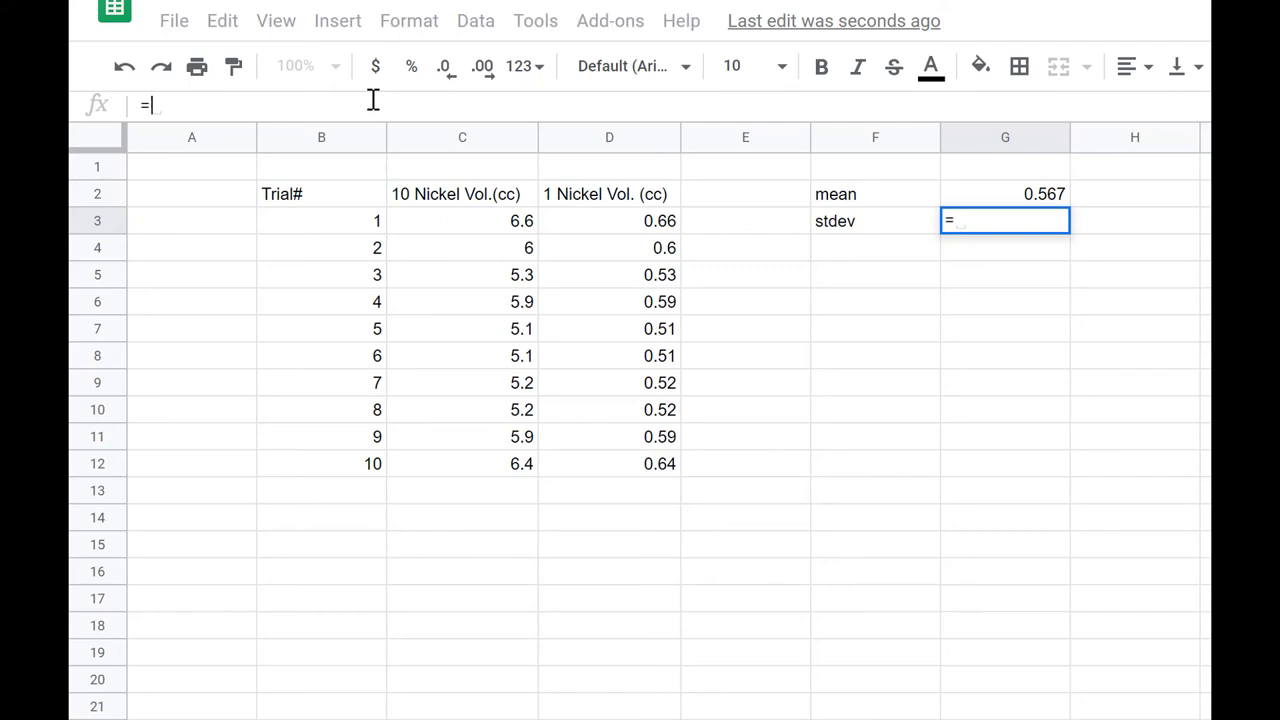
{"action": "type", "text": "st"}
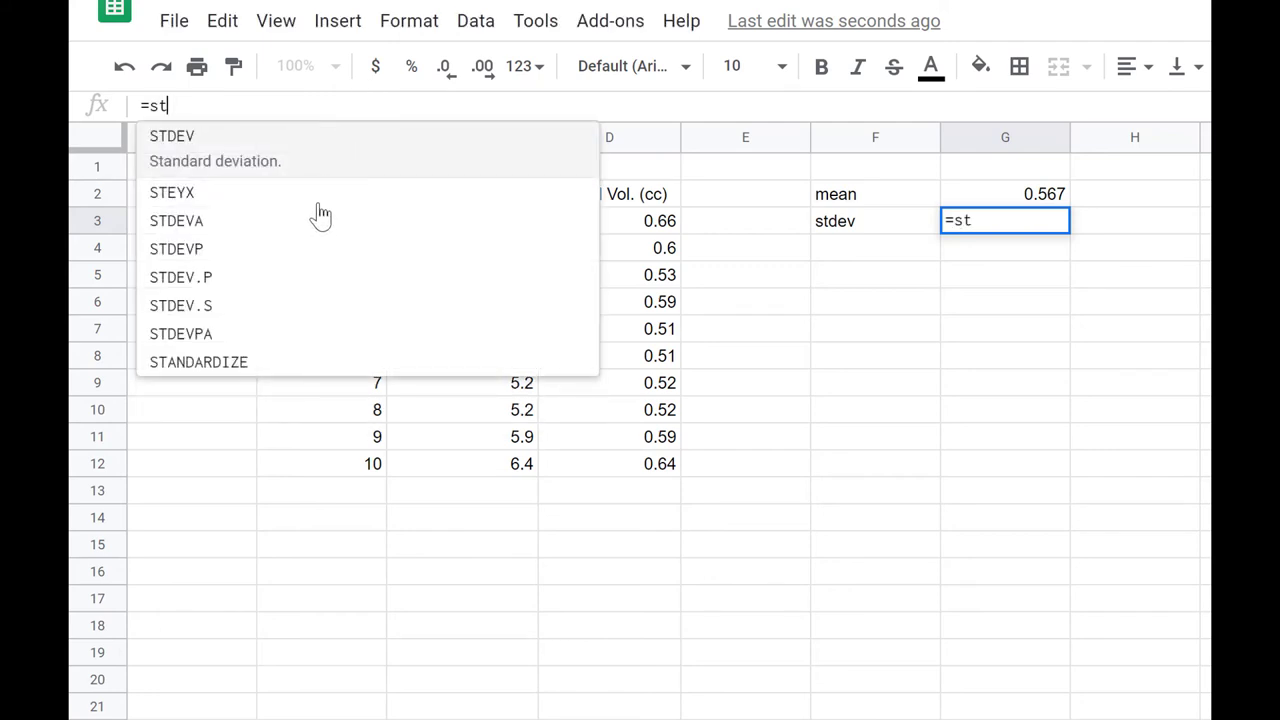
{"action": "left_click", "coordinate": [257, 318]}
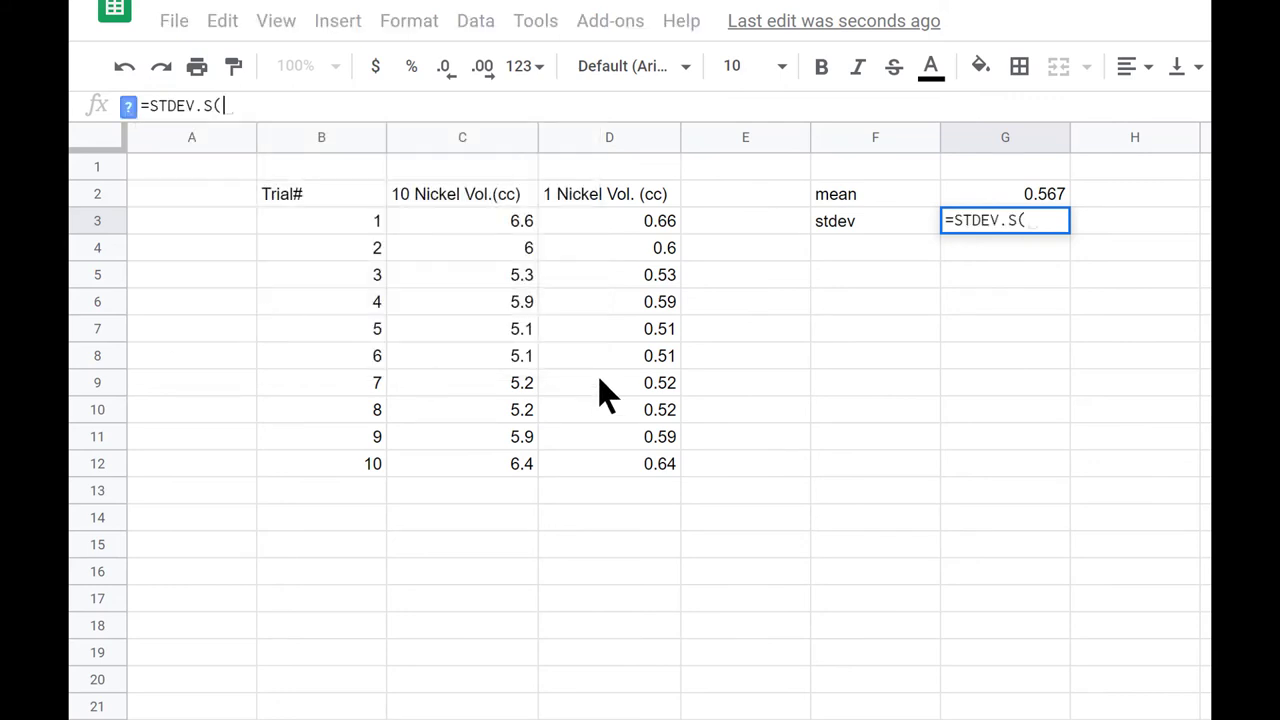
{"action": "left_click_drag", "start_coordinate": [651, 228], "coordinate": [660, 465]}
{"action": "key", "text": "Return"}
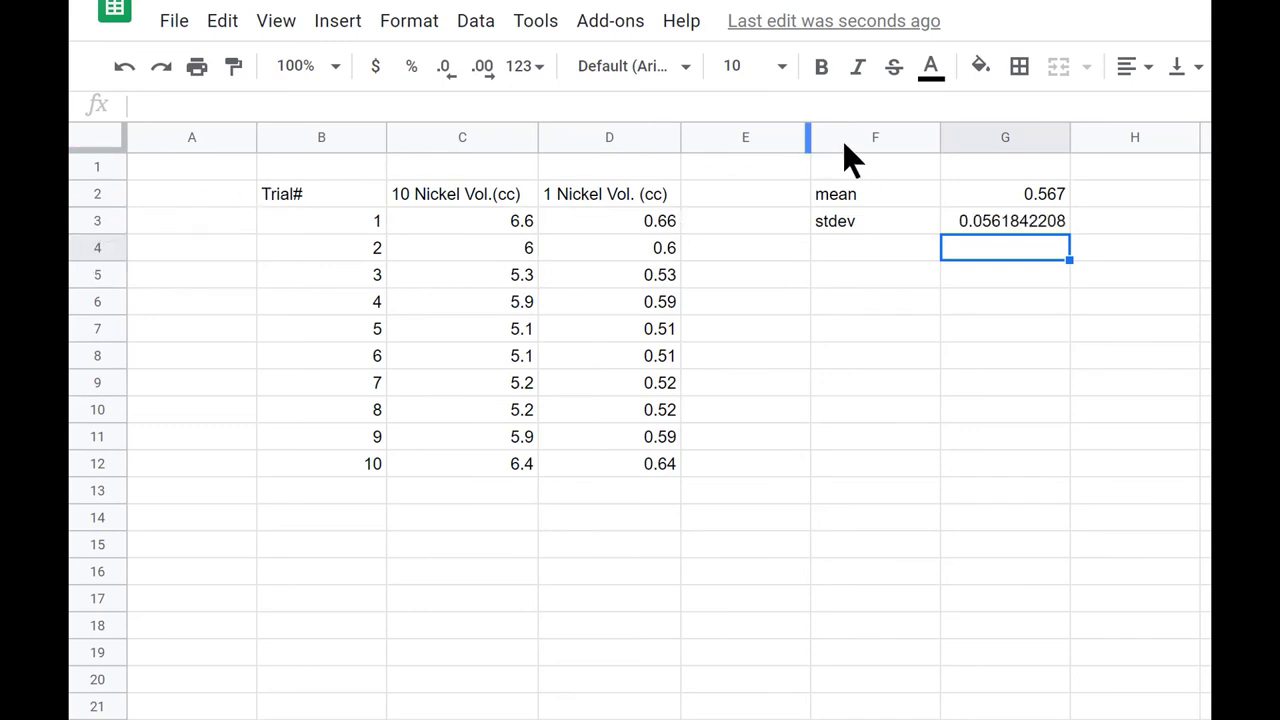
{"action": "left_click", "coordinate": [875, 274]}
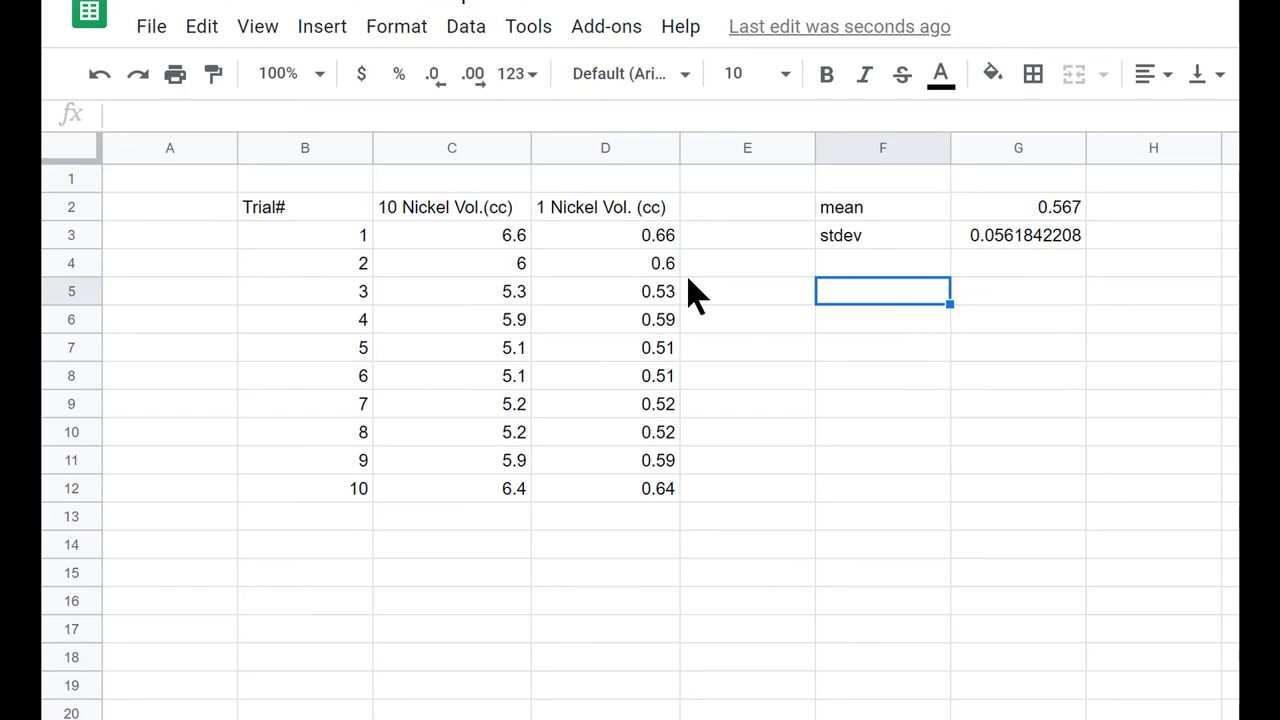
Type 'Volume(cc)=' in F5 and the result 0.57+-0.06 in G5.
{"action": "left_click", "coordinate": [663, 118]}
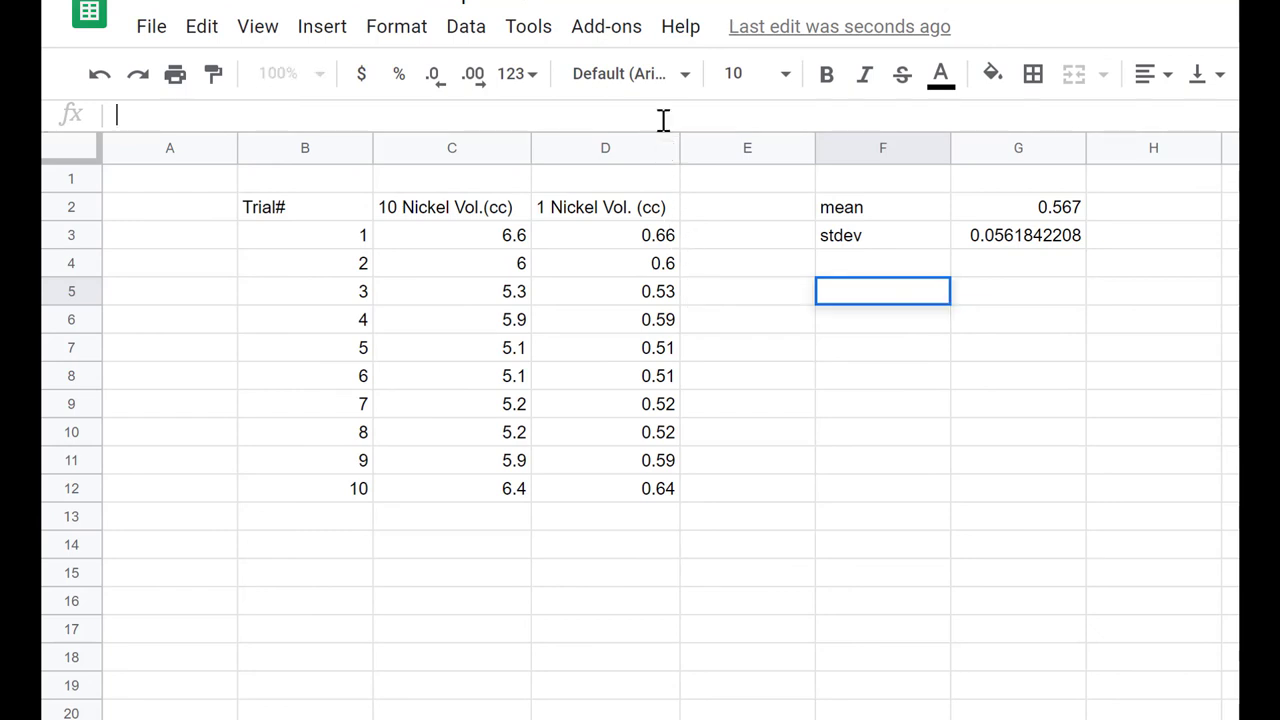
{"action": "type", "text": "Volume("}
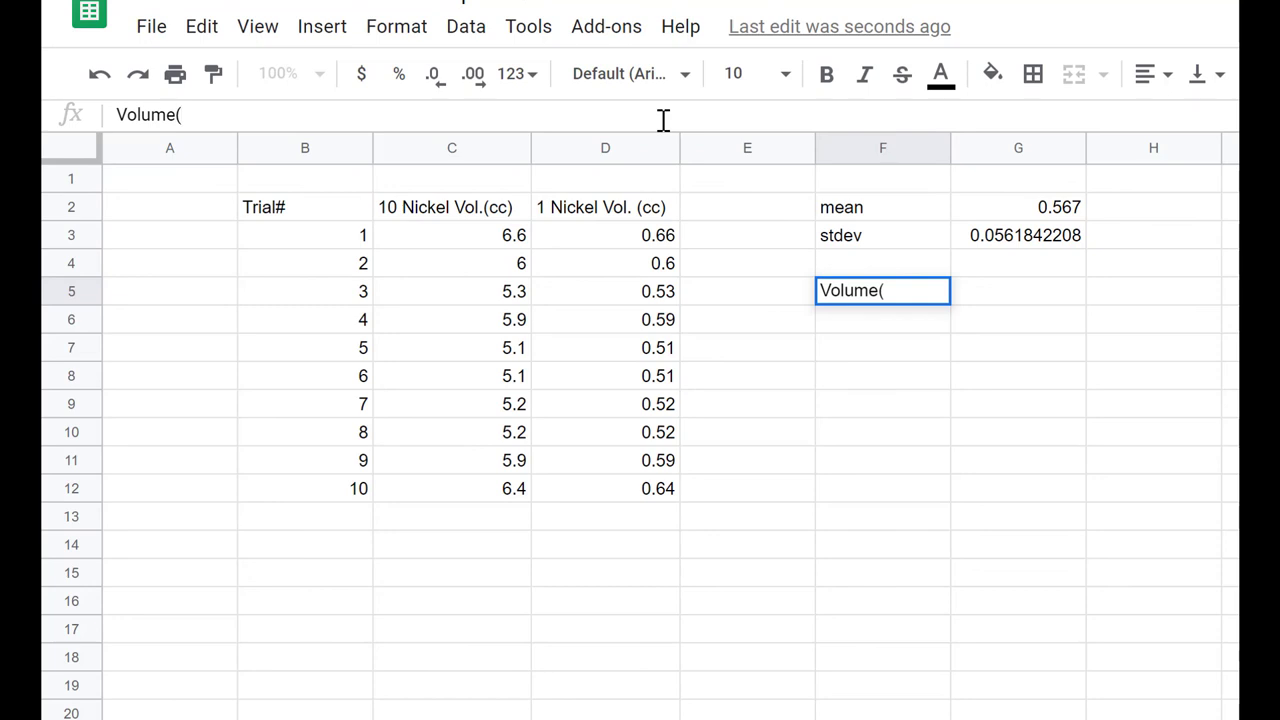
{"action": "type", "text": "cc)="}
{"action": "key", "text": "Tab"}
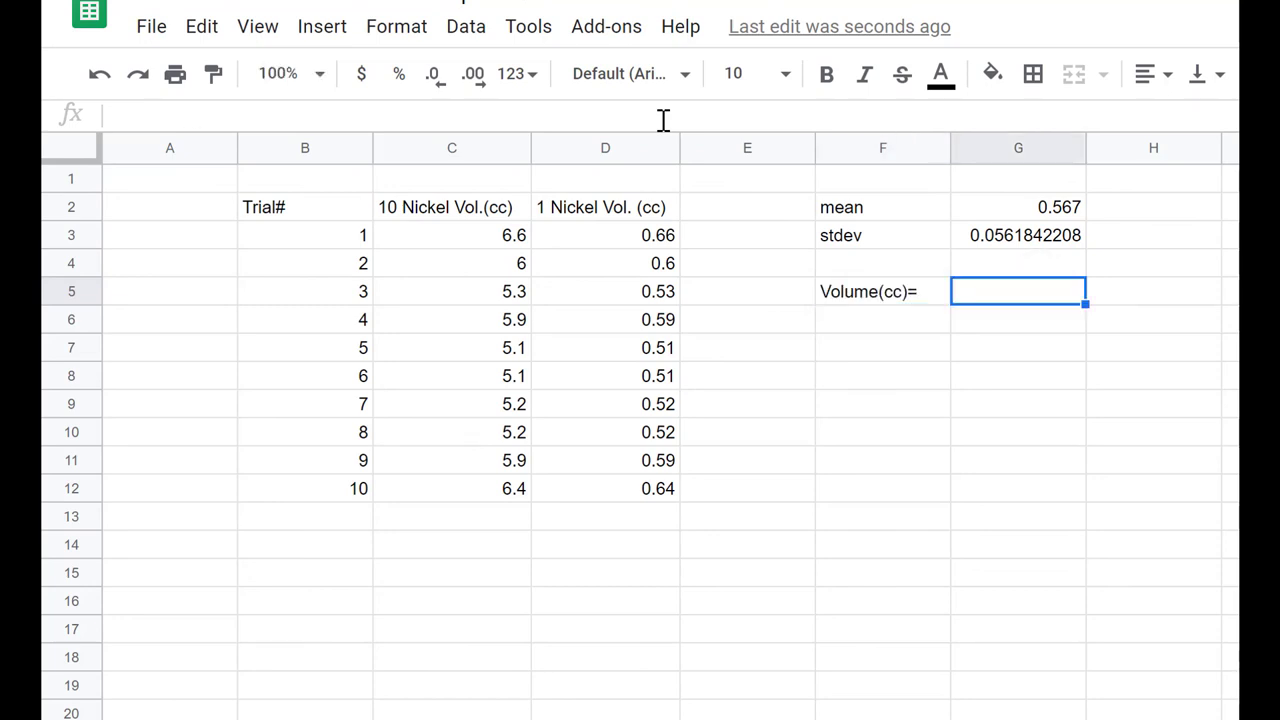
{"action": "type", "text": "0"}
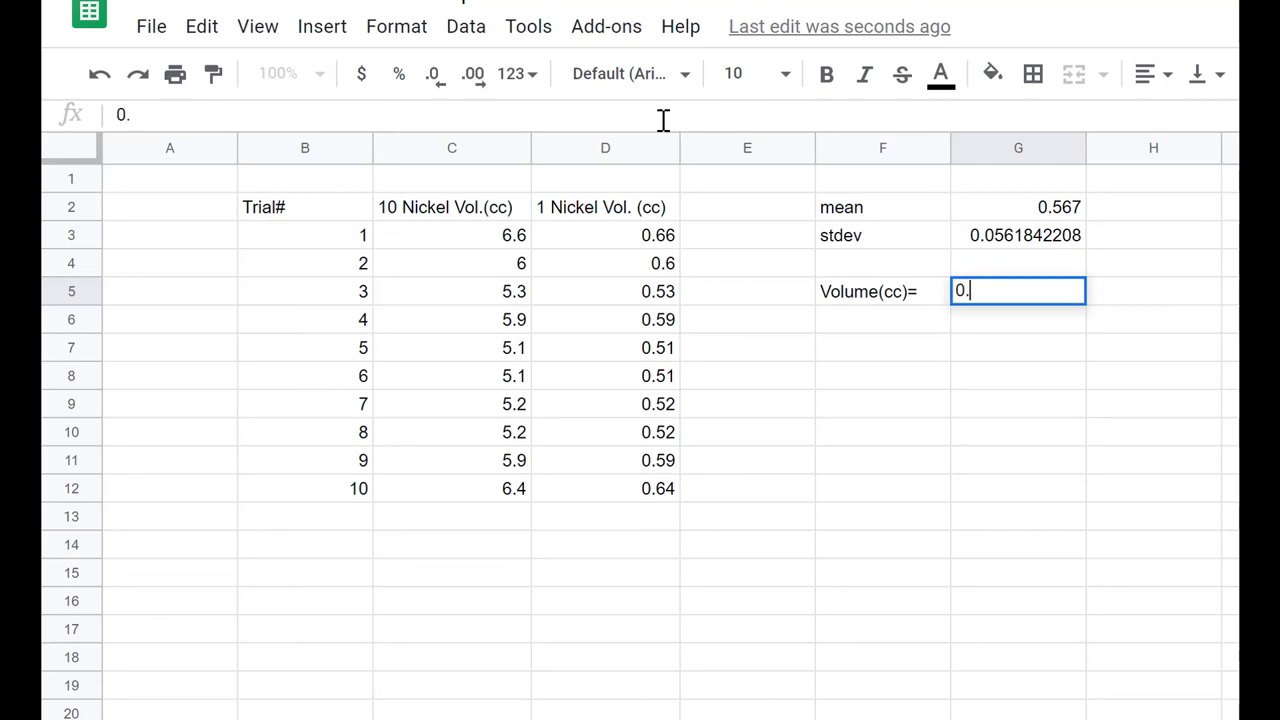
{"action": "type", "text": ".57+-0.06"}
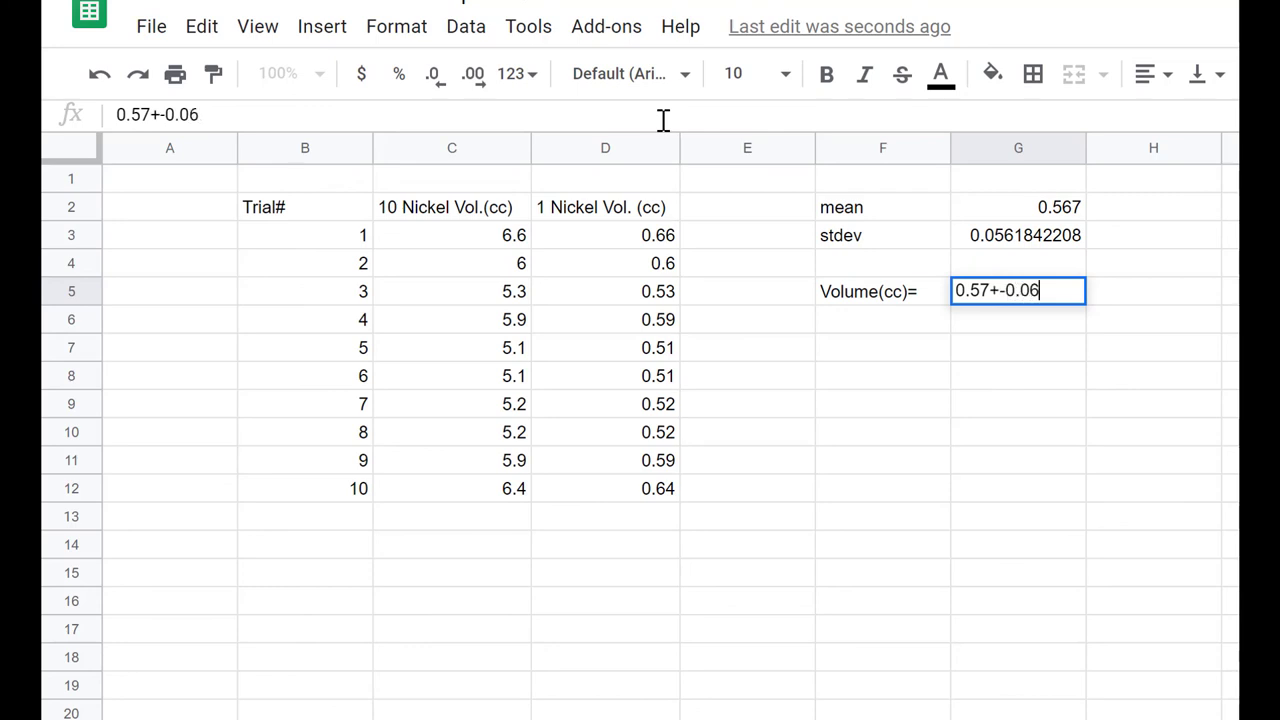
{"action": "key", "text": "Return"}
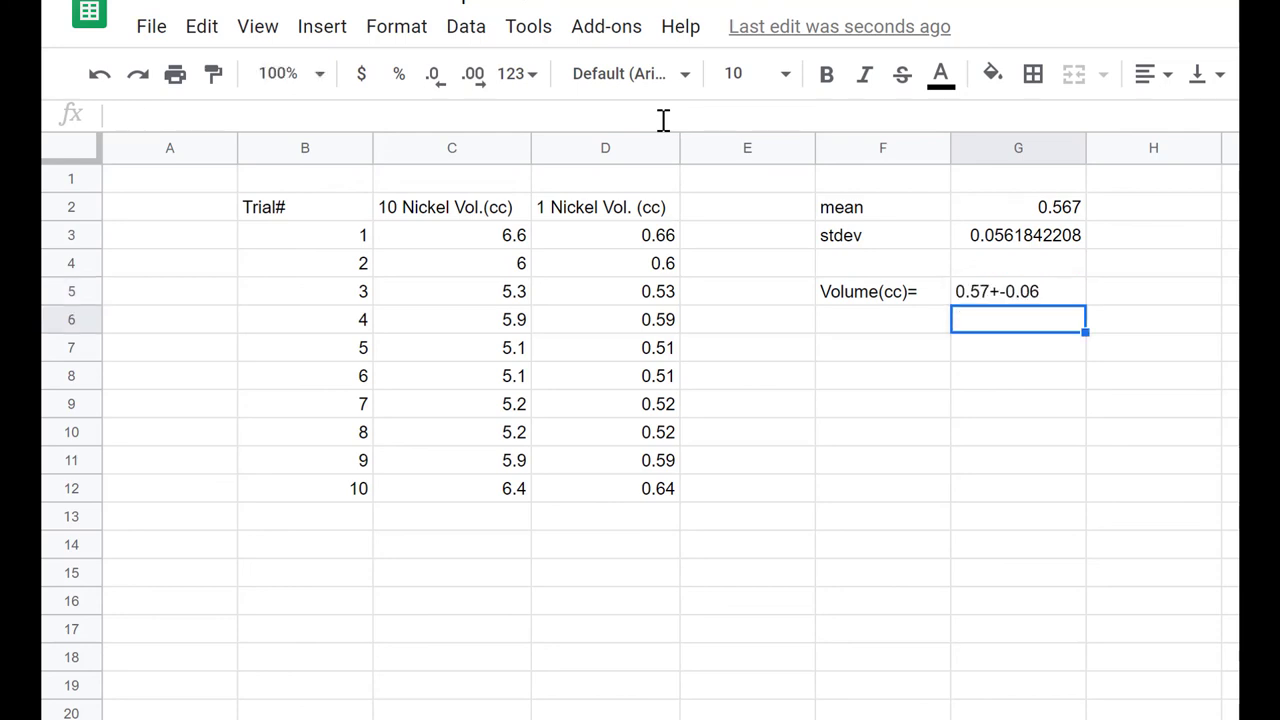